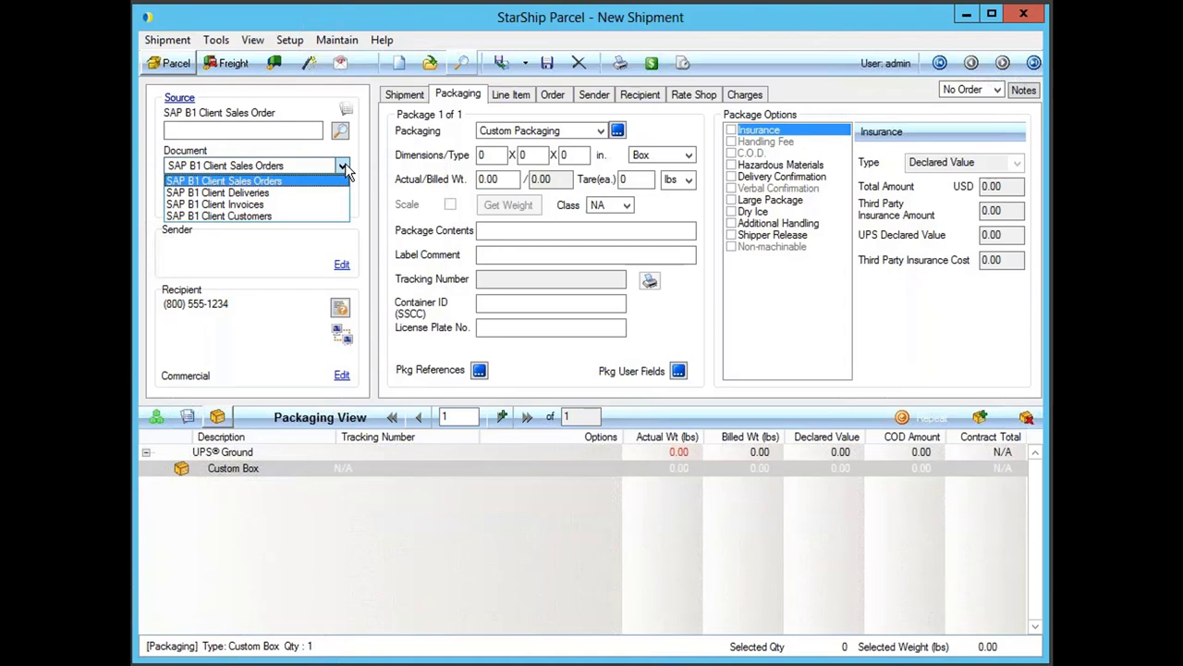
# - Keep SAP B1 Client Sales Orders as the source document type and open the sales order search
pyautogui.click(343, 166)
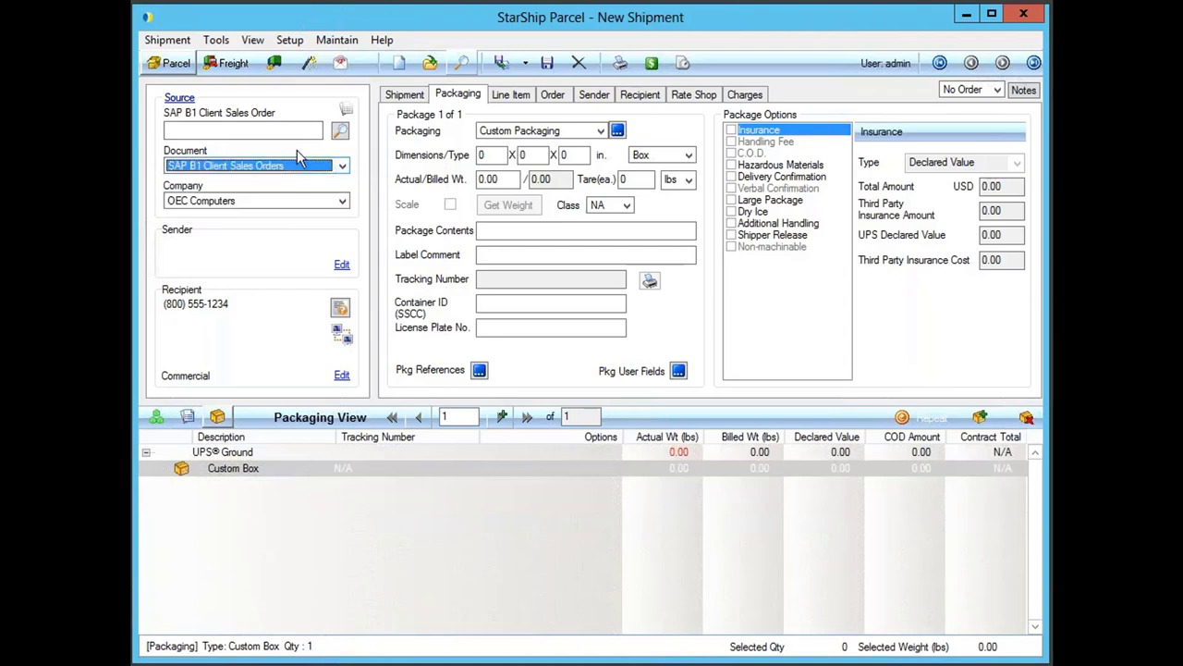
pyautogui.click(223, 131)
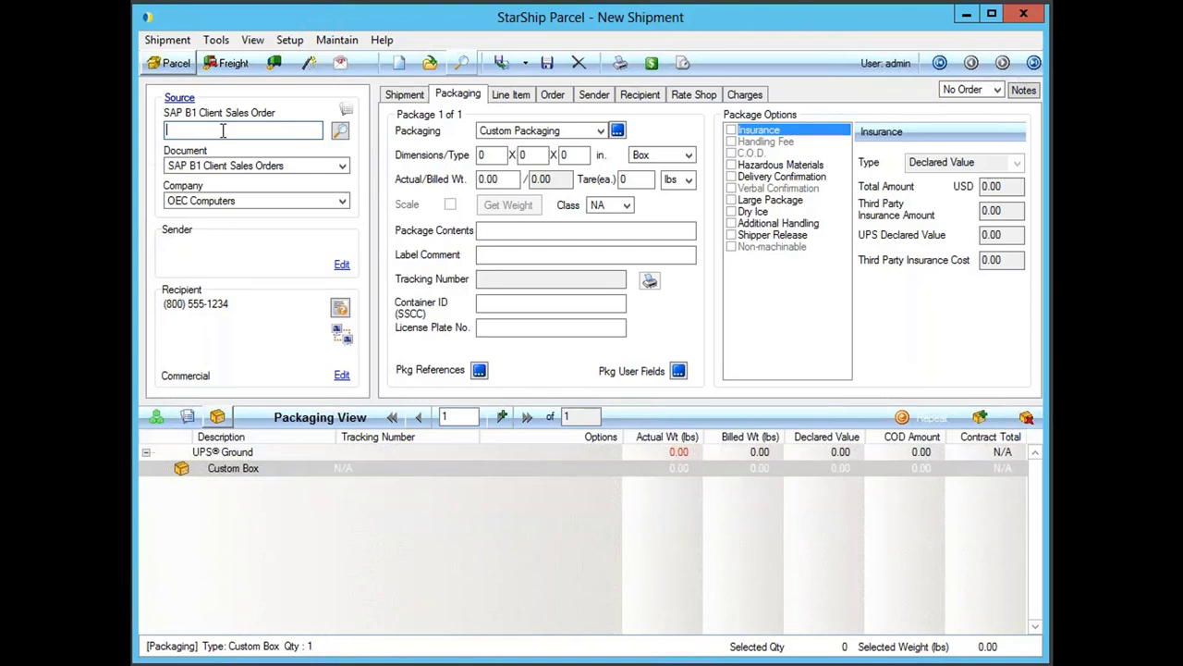
pyautogui.click(340, 131)
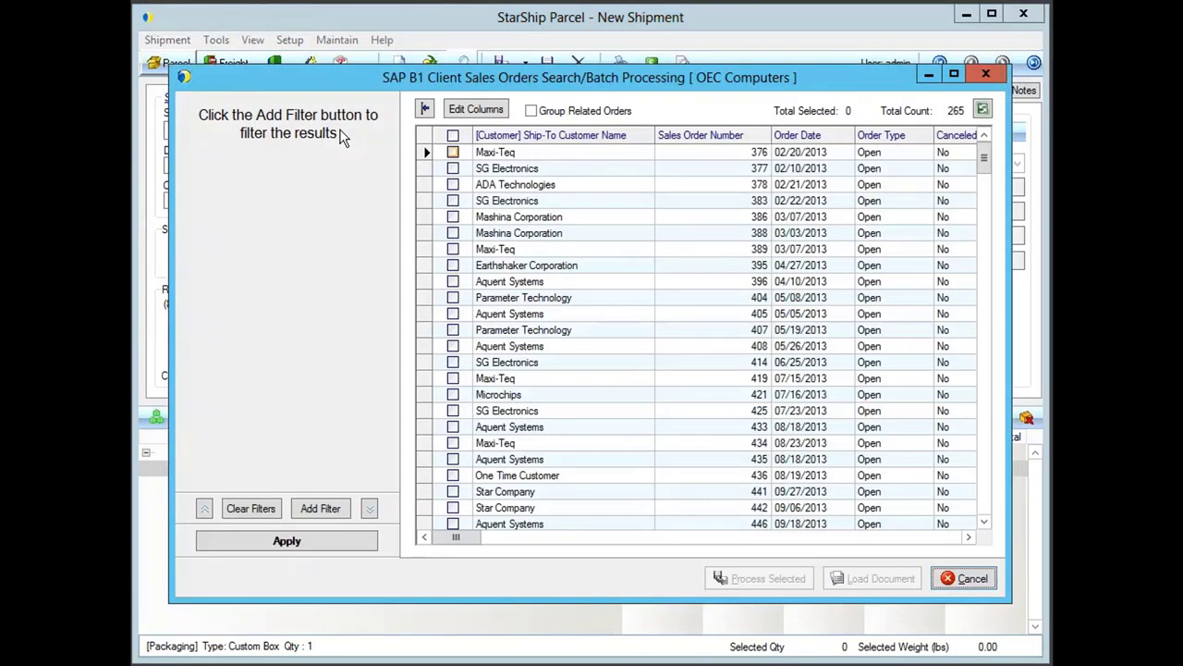
# - Examine the search's available display columns and filter fields, then close it without loading a document
pyautogui.click(497, 113)
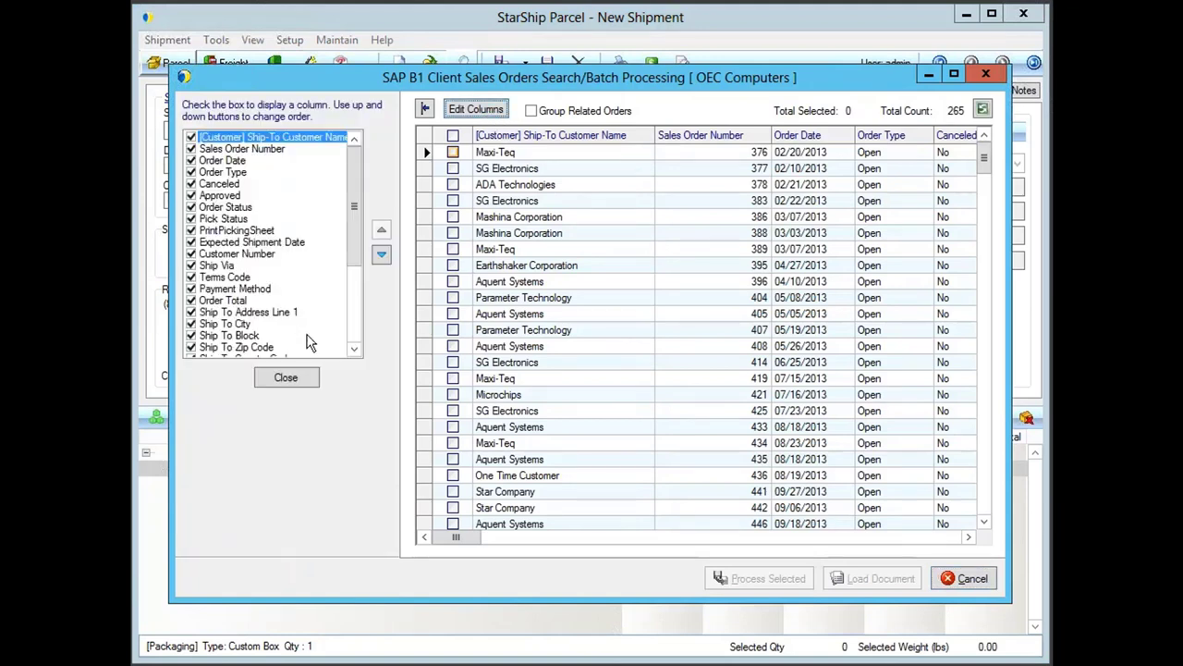
pyautogui.click(288, 378)
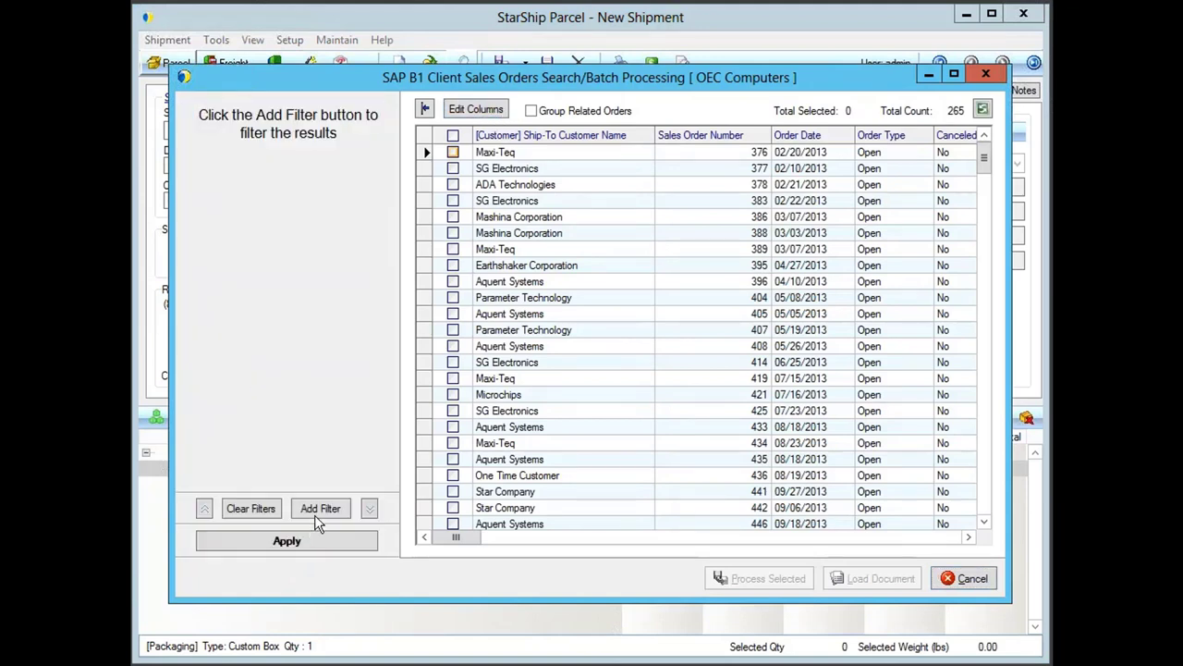
pyautogui.click(318, 510)
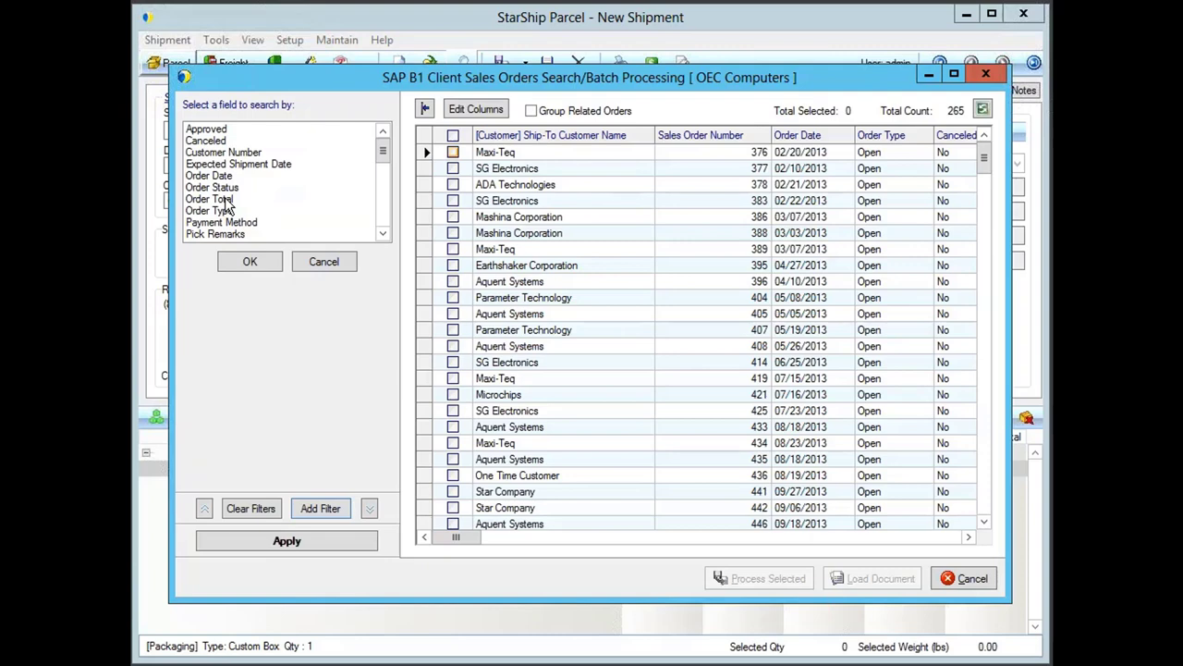
pyautogui.click(316, 262)
pyautogui.click(966, 579)
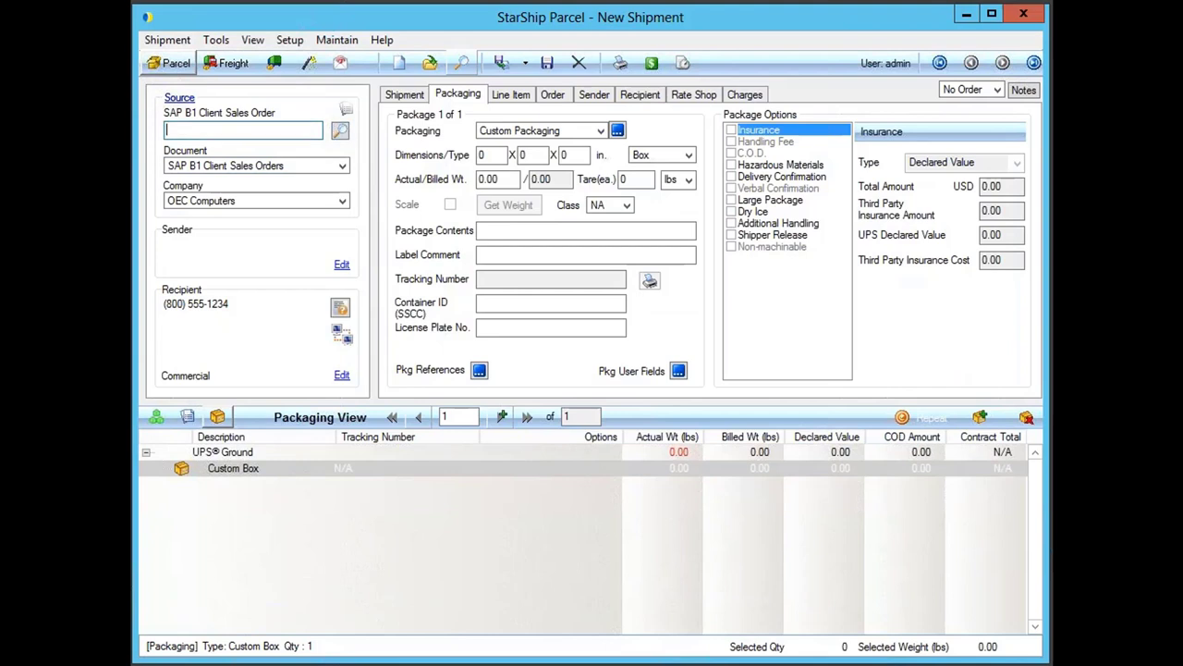
# - Load the SAP B1 sales order into the new shipment by entering its order number
pyautogui.write('1192')
pyautogui.press('Return')
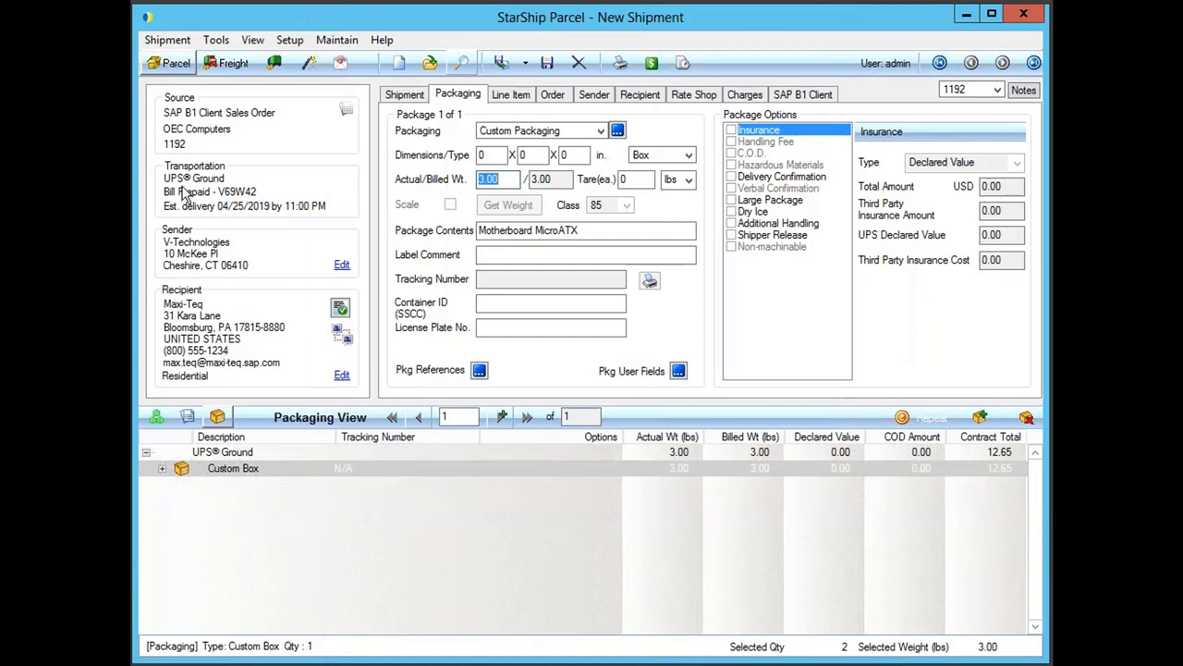
# - Review the shipment's carrier and billing settings and the recipient's name, address and residential details
pyautogui.click(404, 95)
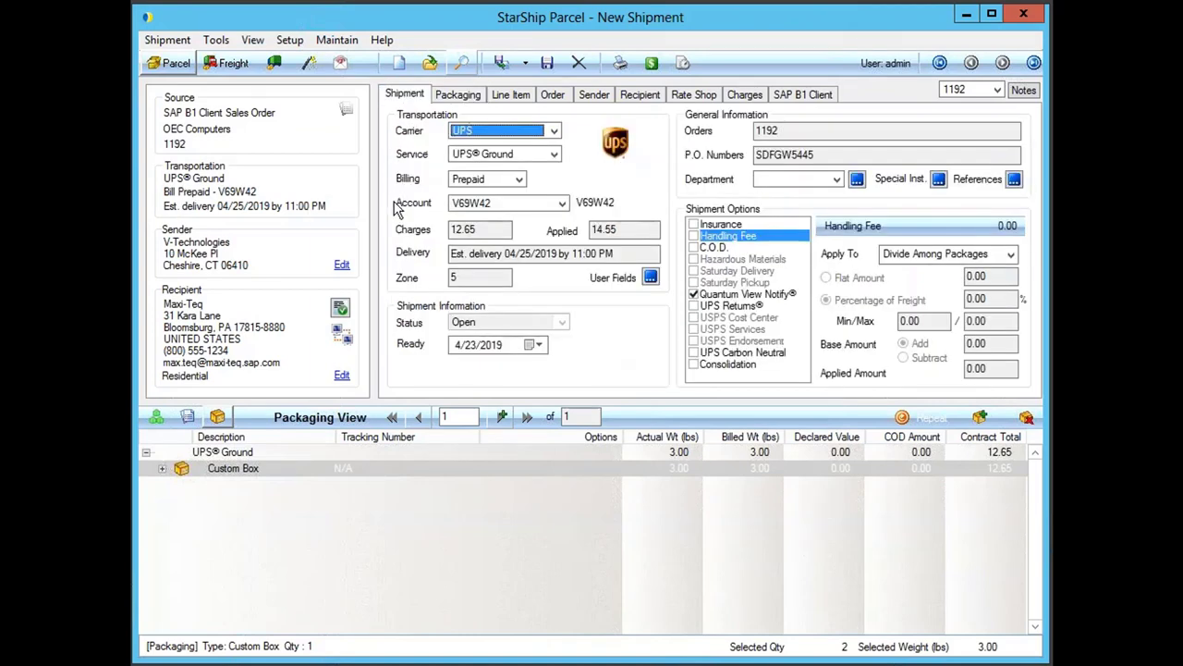
pyautogui.click(519, 179)
pyautogui.click(522, 182)
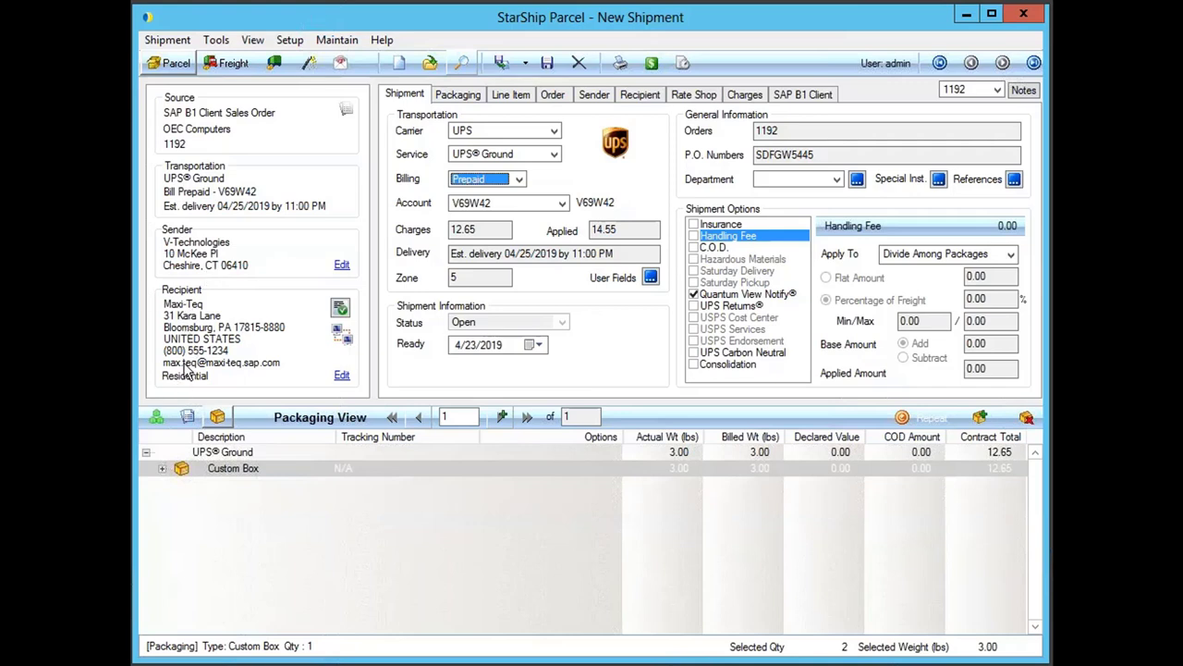
pyautogui.moveTo(342, 316)
pyautogui.click(341, 374)
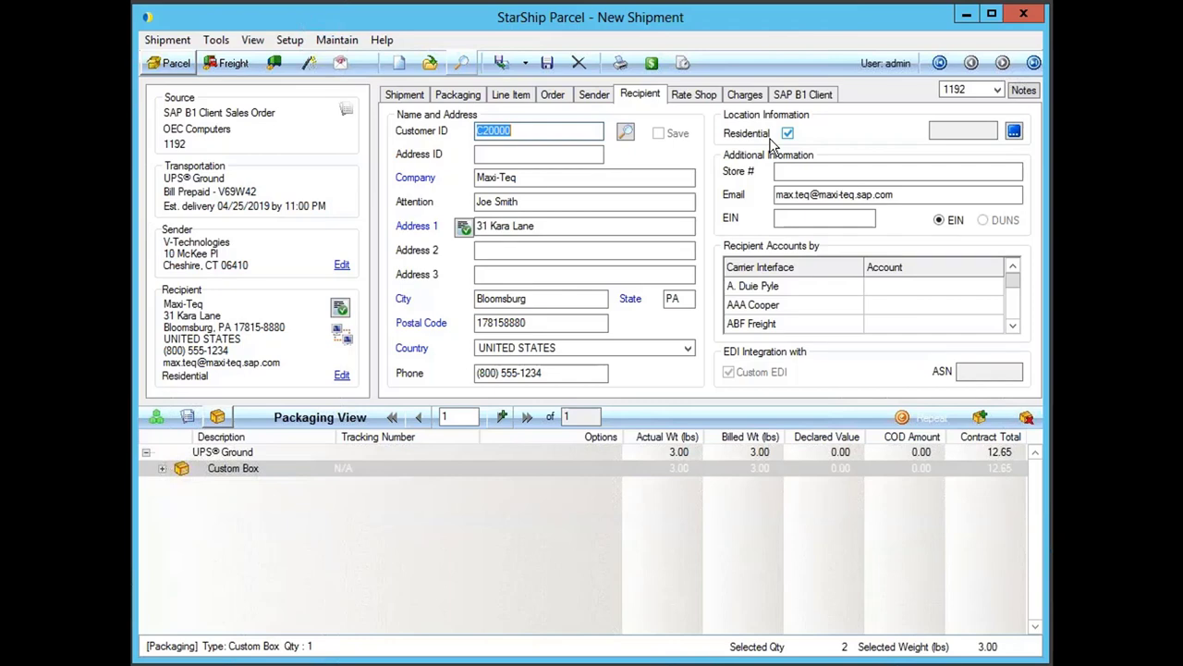
# - Add a second custom box to the shipment's packaging
pyautogui.click(444, 96)
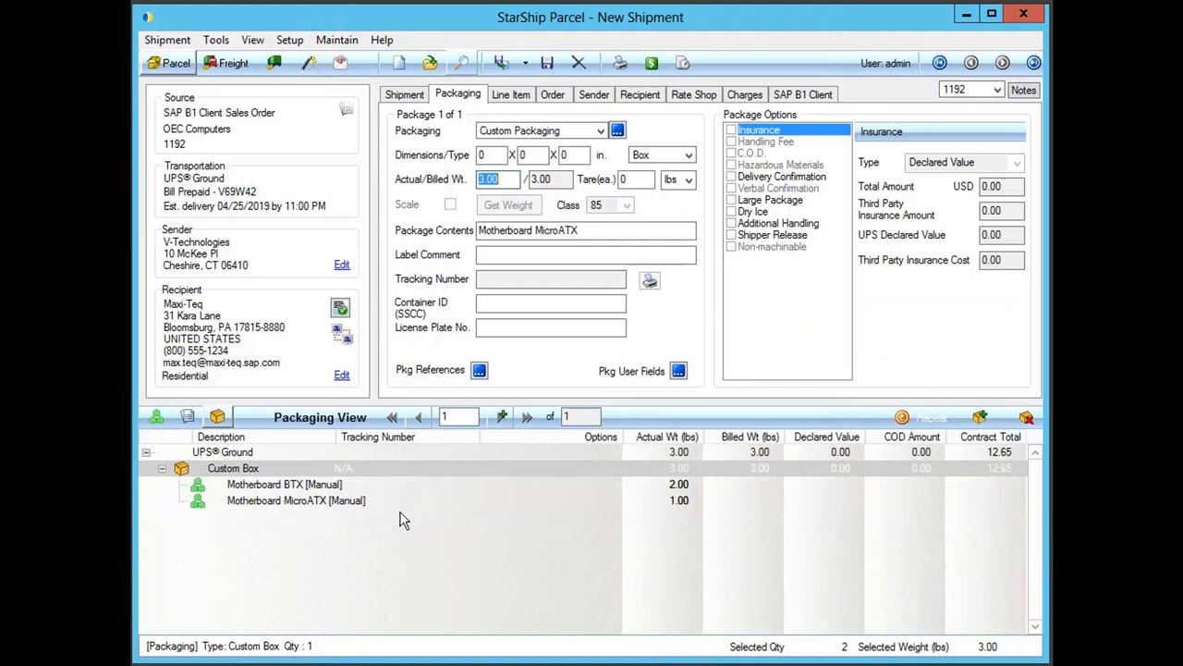
pyautogui.click(504, 421)
pyautogui.click(918, 425)
pyautogui.click(685, 403)
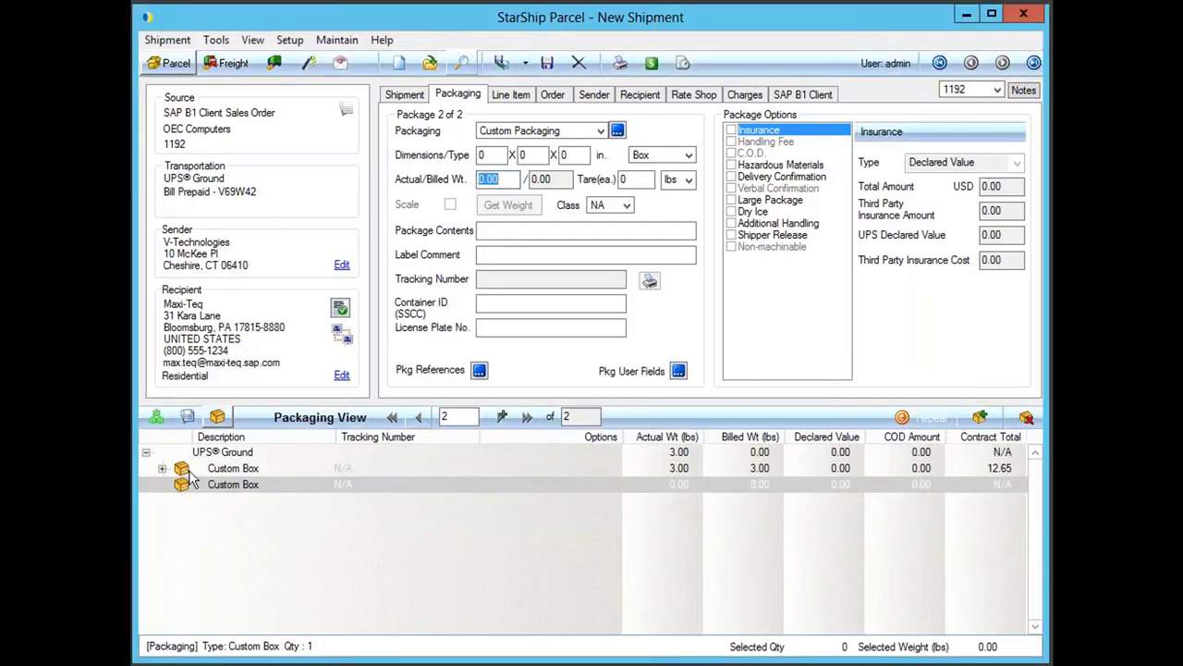
# - Expand the packed items and move Motherboard MicroATX from the first custom box into the second one
pyautogui.rightClick(247, 469)
pyautogui.click(265, 478)
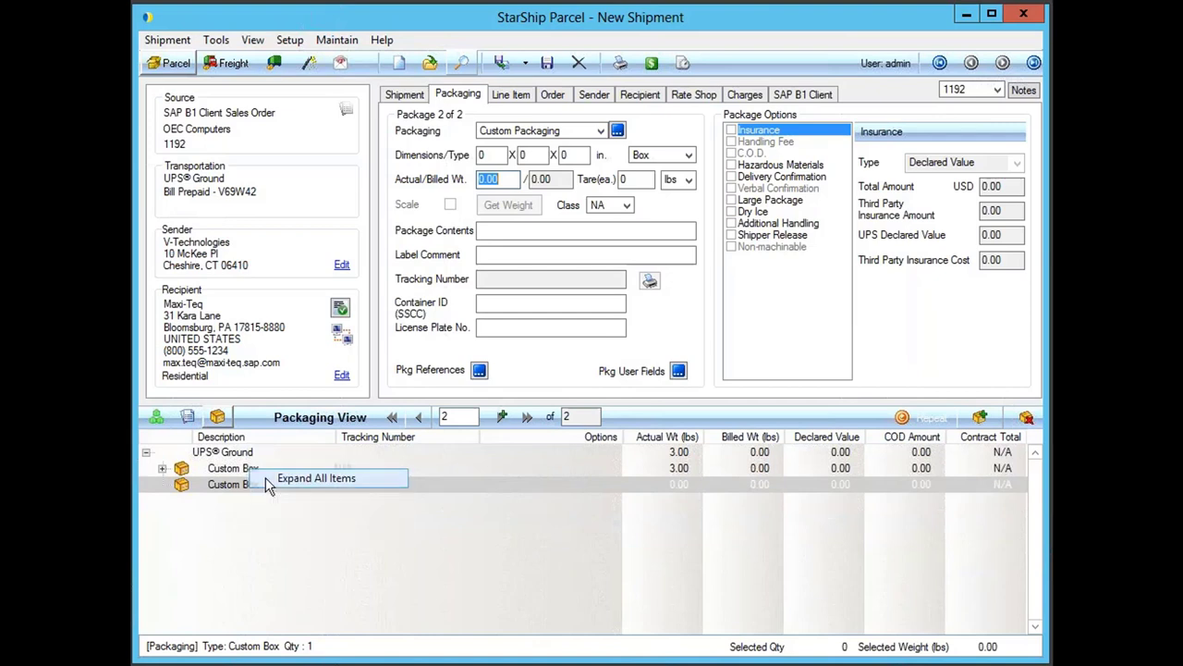
pyautogui.moveTo(214, 501); pyautogui.dragTo(204, 515)
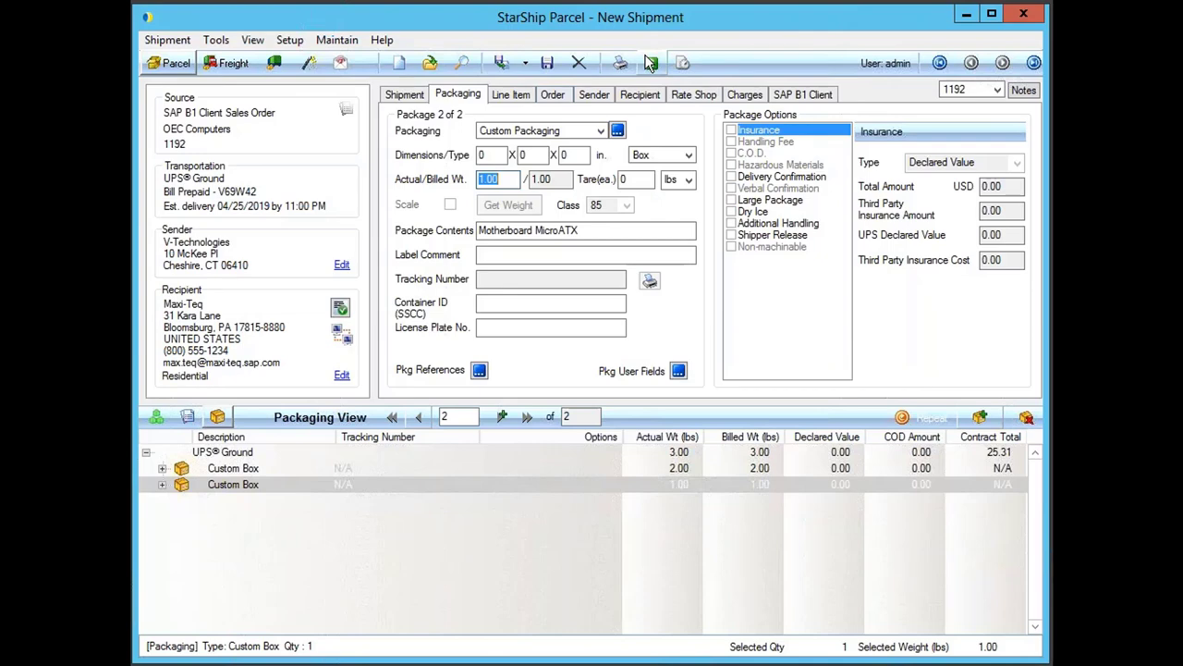
# - Run a rate shop for the shipment with the Parcel Carriers scenario
pyautogui.click(178, 43)
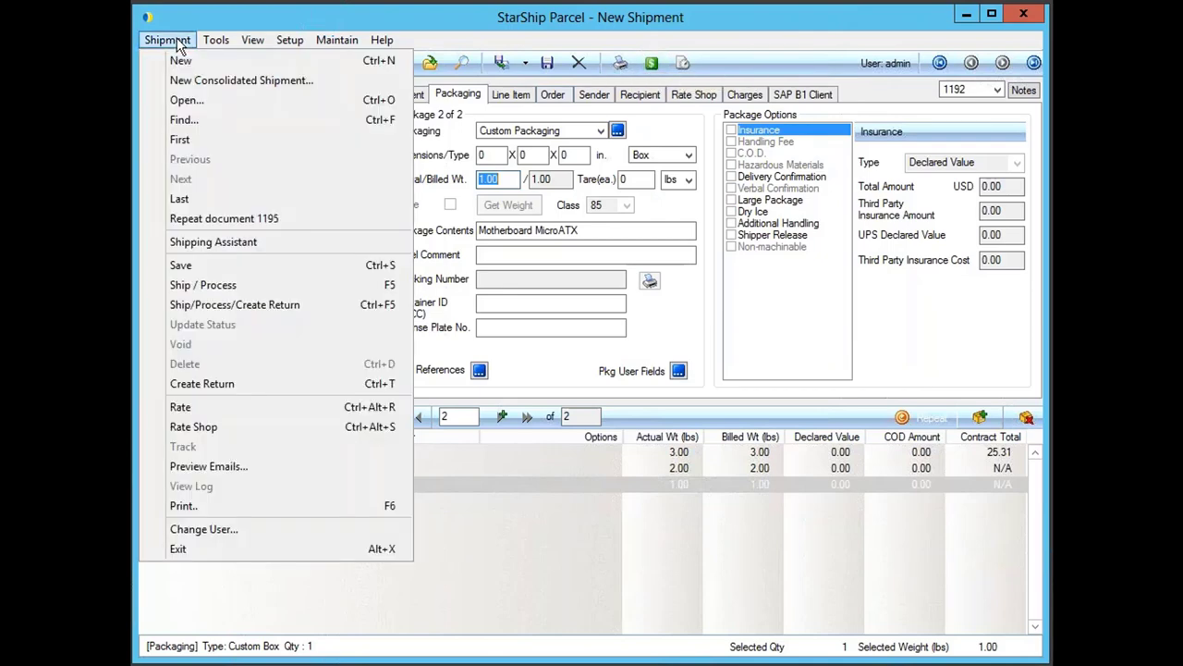
pyautogui.press('Escape')
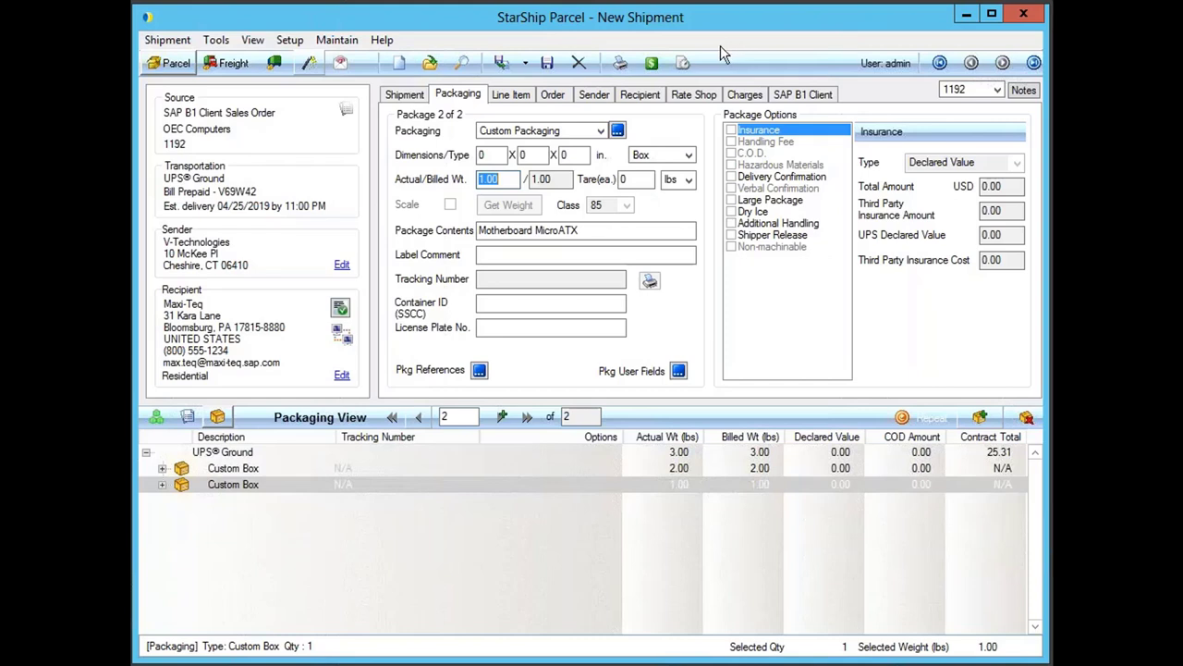
pyautogui.click(695, 97)
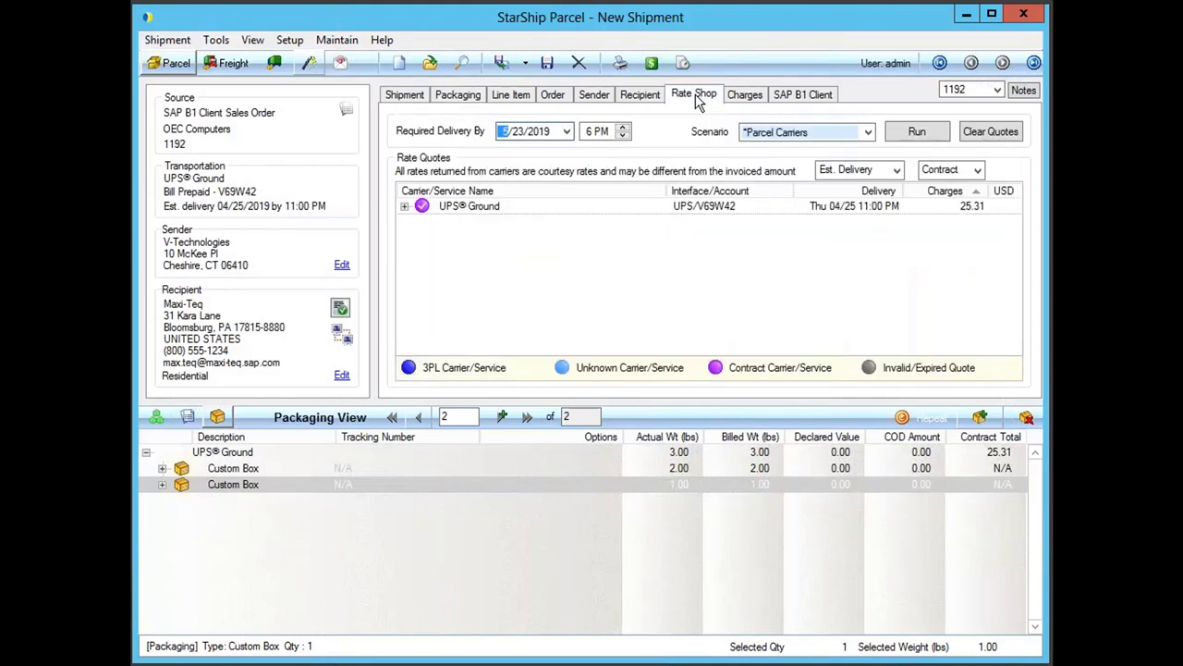
pyautogui.click(898, 135)
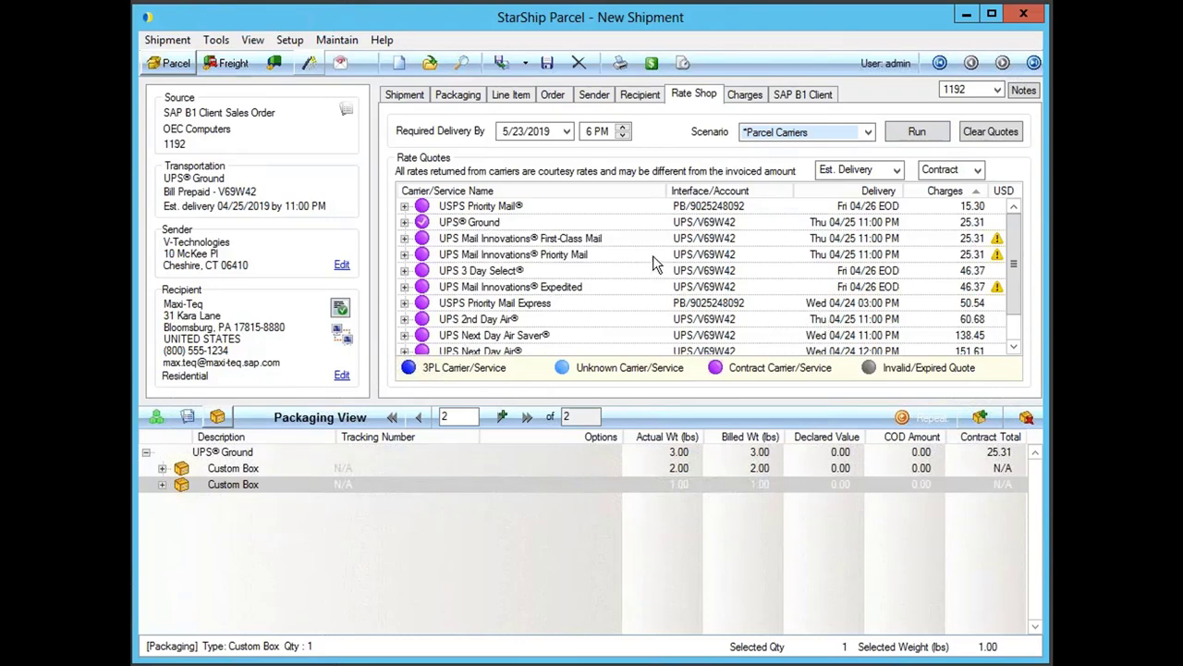
# - Return to the shipment details and ship and process the order with UPS Ground
pyautogui.click(406, 94)
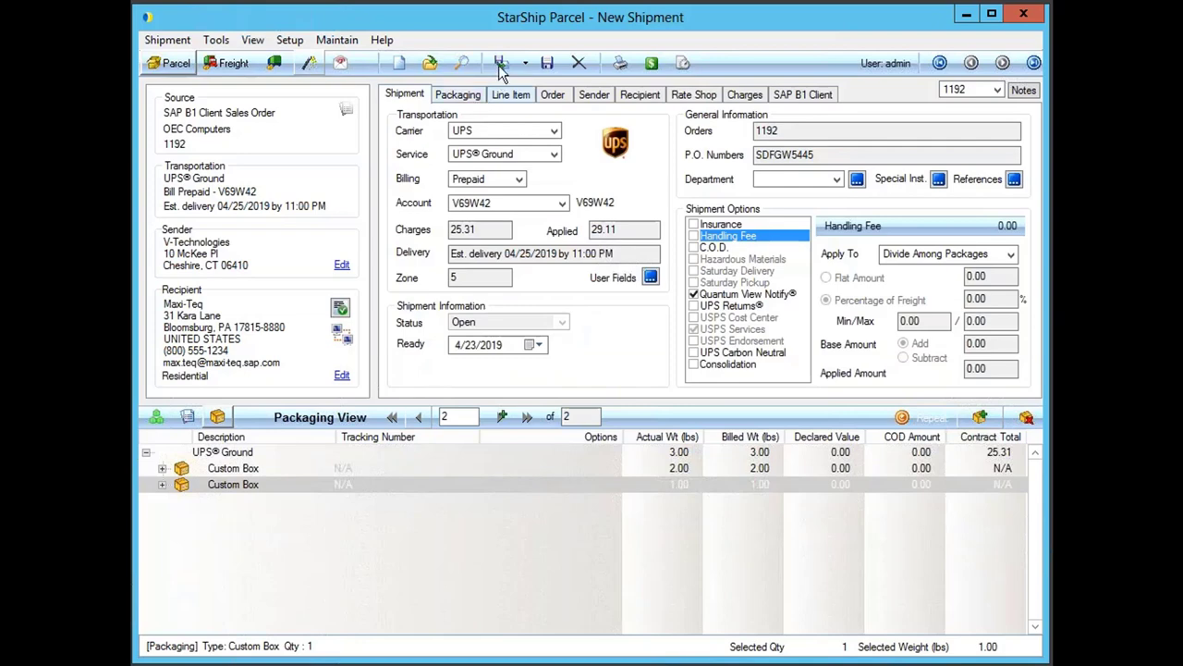
pyautogui.click(500, 67)
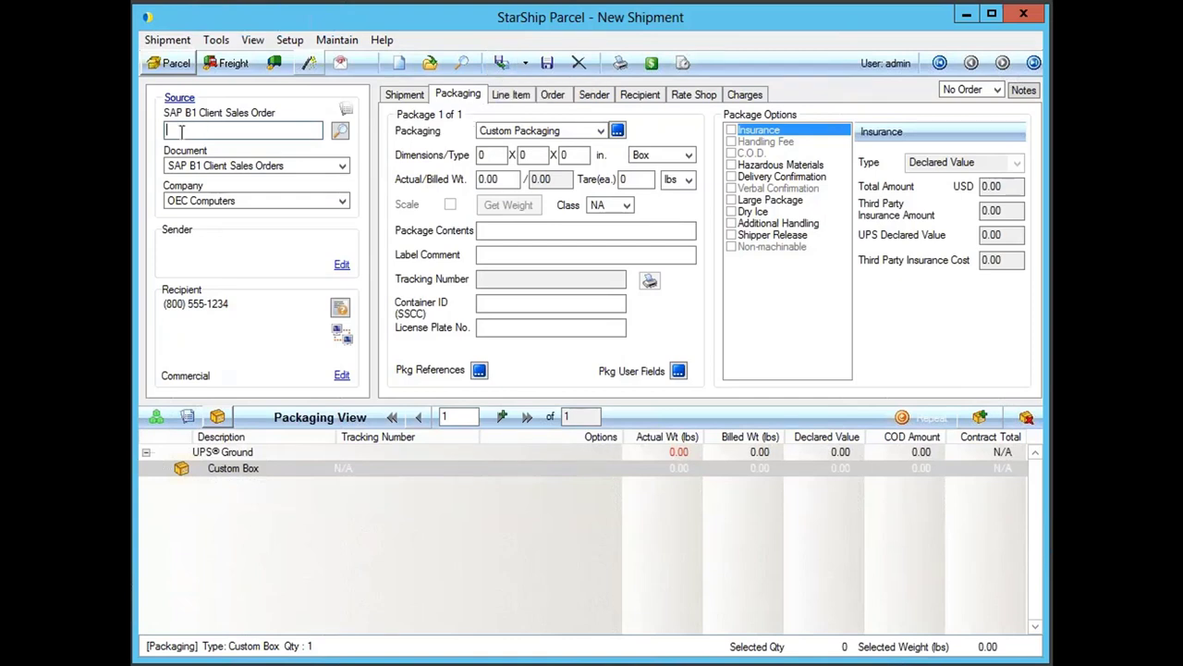
# - Switch to SAP Business One and list the open deliveries
pyautogui.click(964, 14)
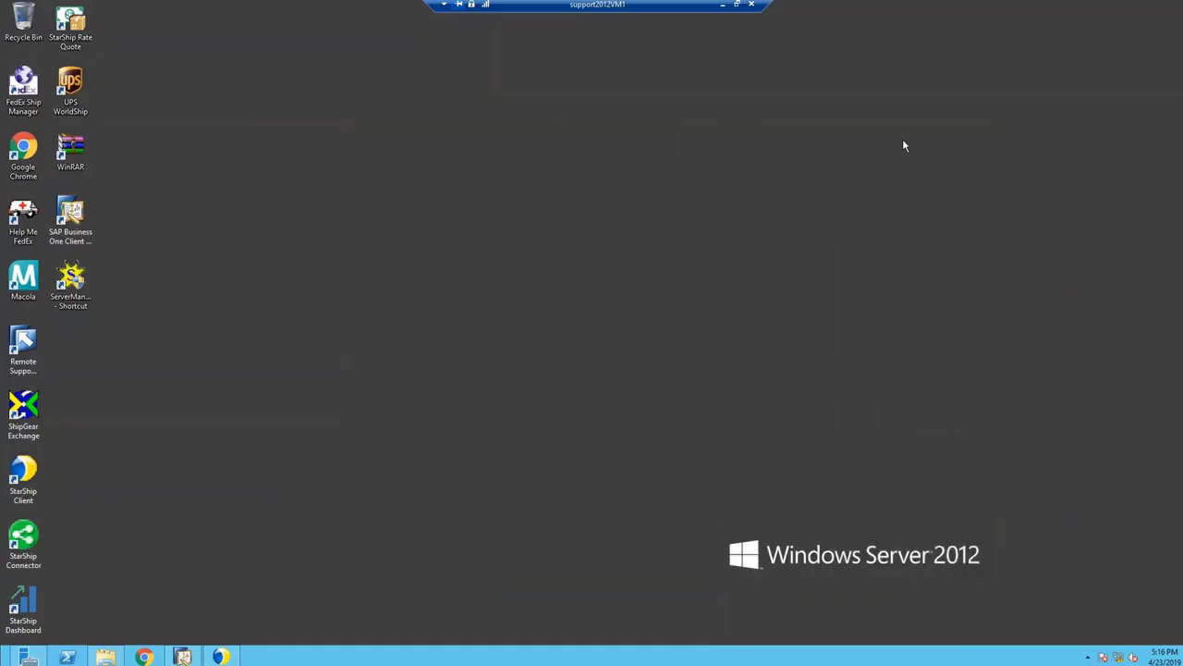
pyautogui.click(183, 656)
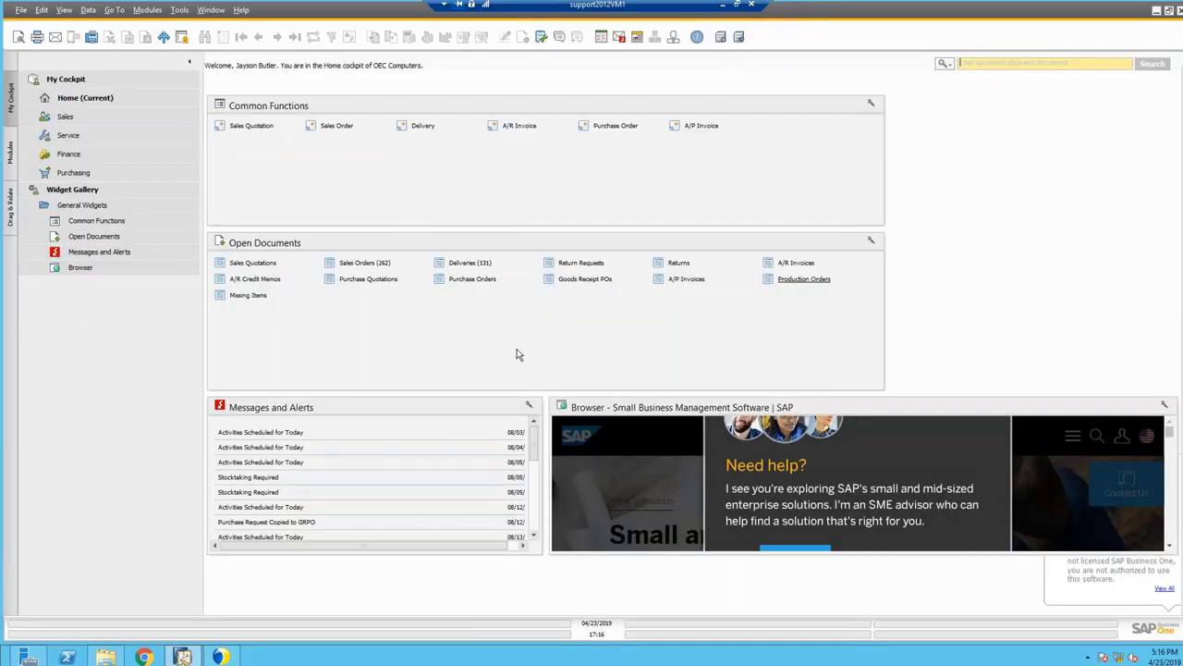
pyautogui.click(479, 264)
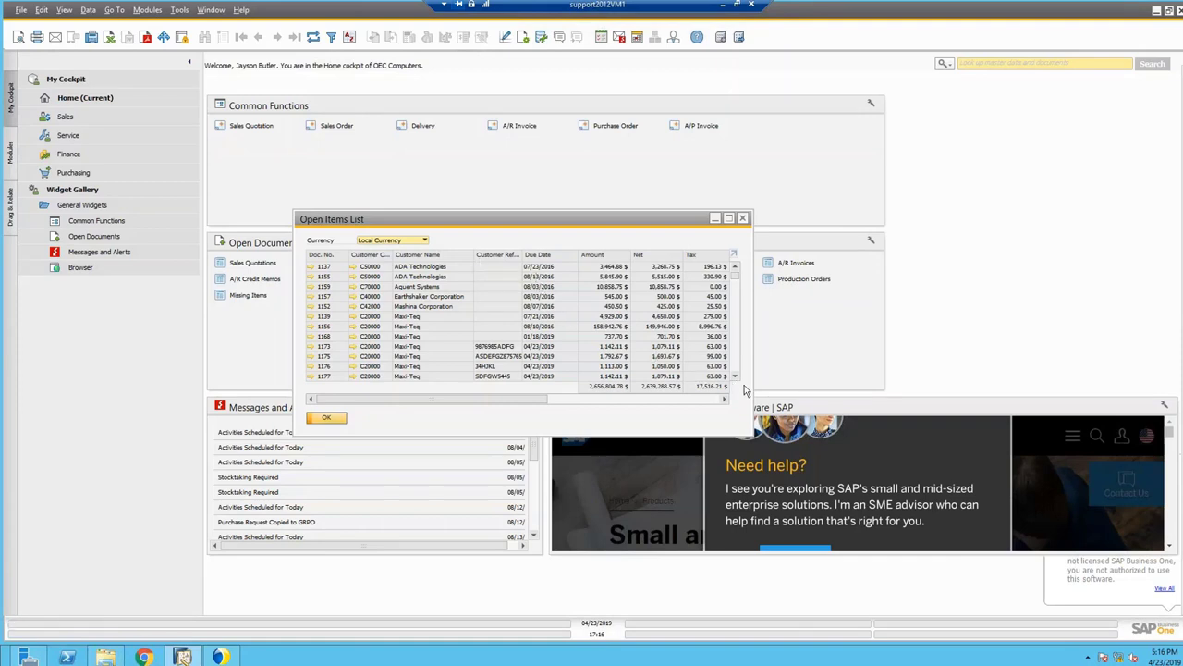
# - Open the last Maxi-Teq delivery in the open items list, due 04/23/2019
pyautogui.scroll(-4, 734, 377)
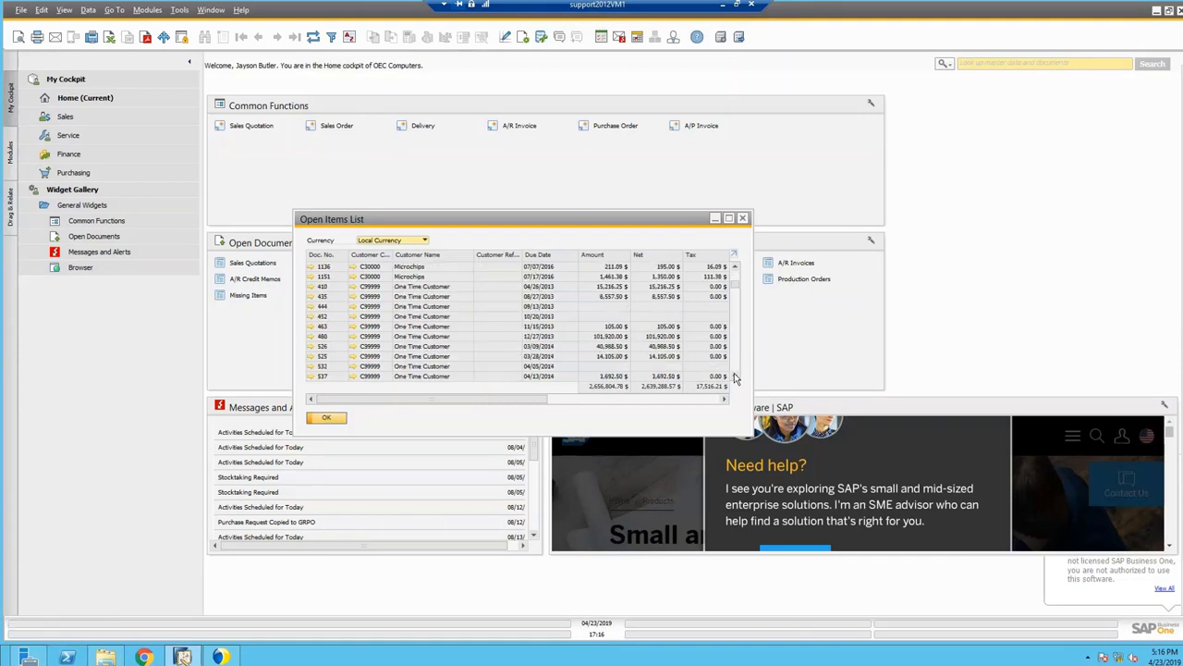
pyautogui.click(736, 266)
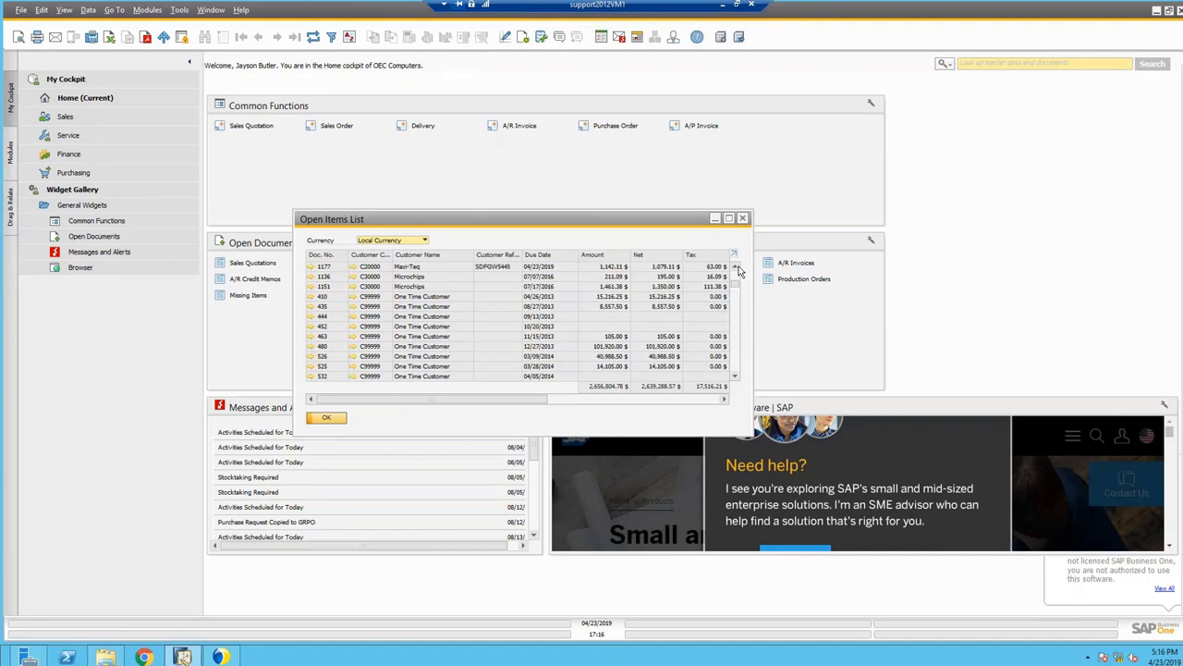
pyautogui.doubleClick(737, 267)
pyautogui.click(457, 286)
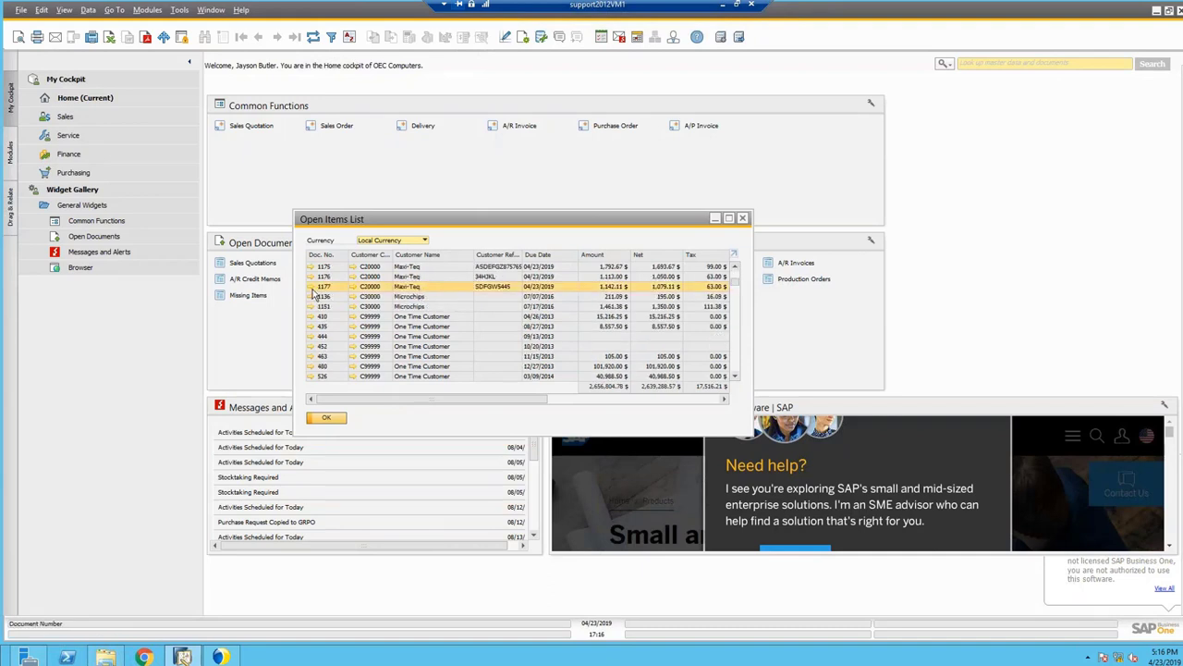
pyautogui.press('Return')
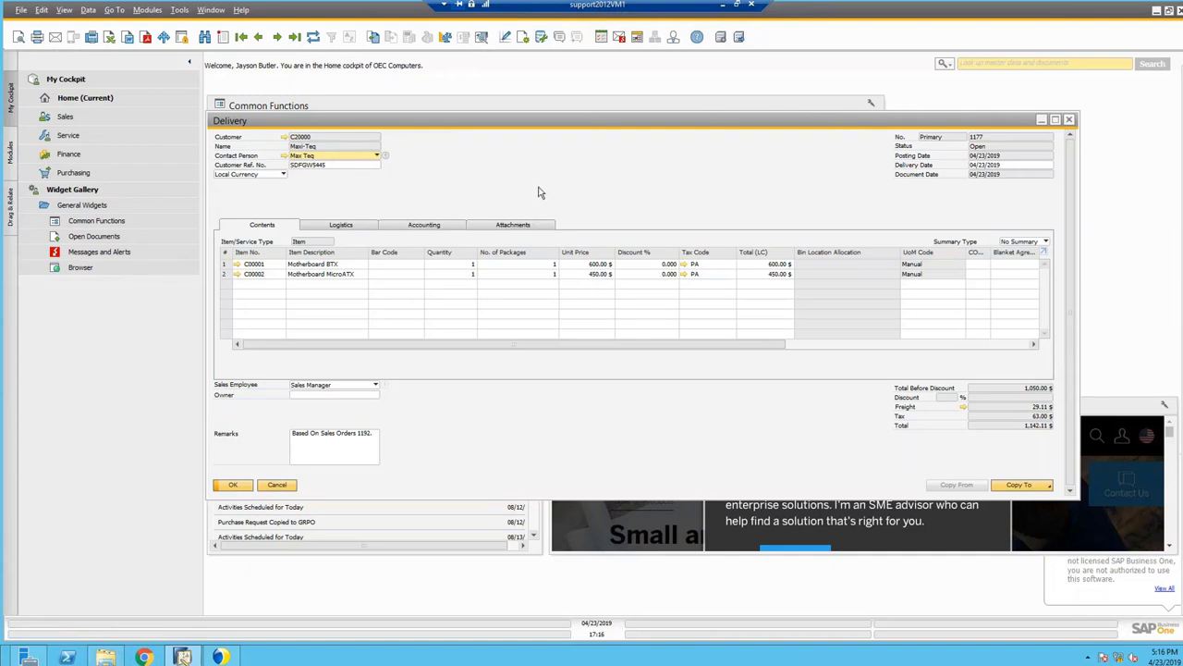
# - Check the delivery's logistics details, including the tracking number and the pick and pack remarks
pyautogui.click(349, 230)
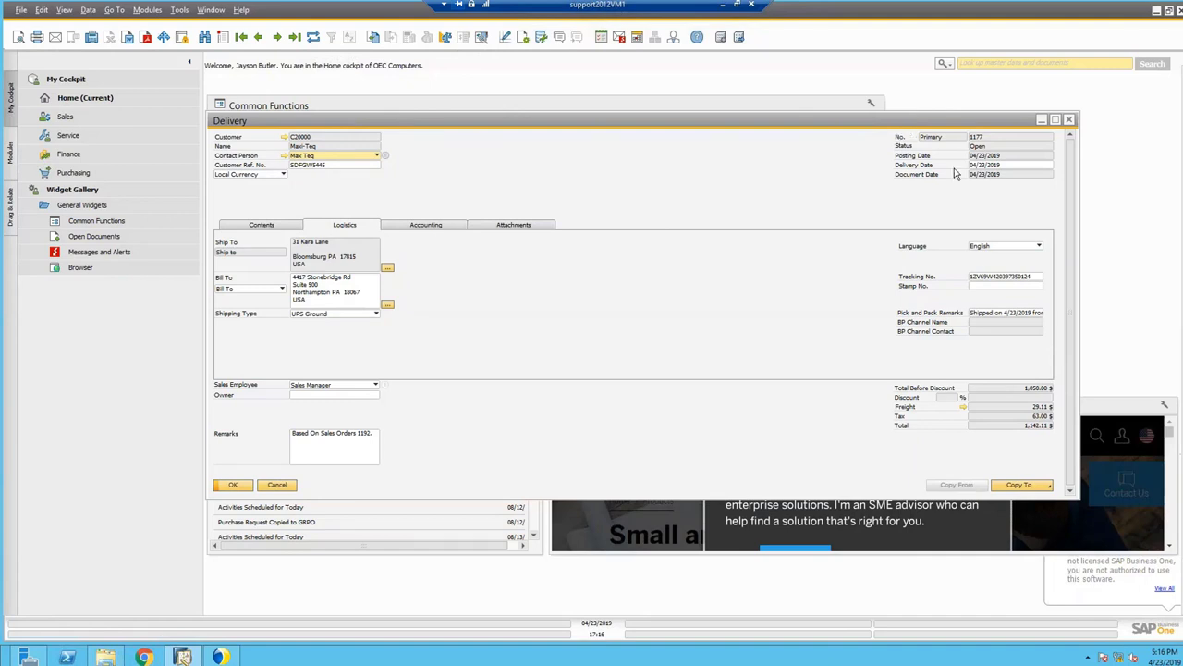
pyautogui.moveTo(995, 317)
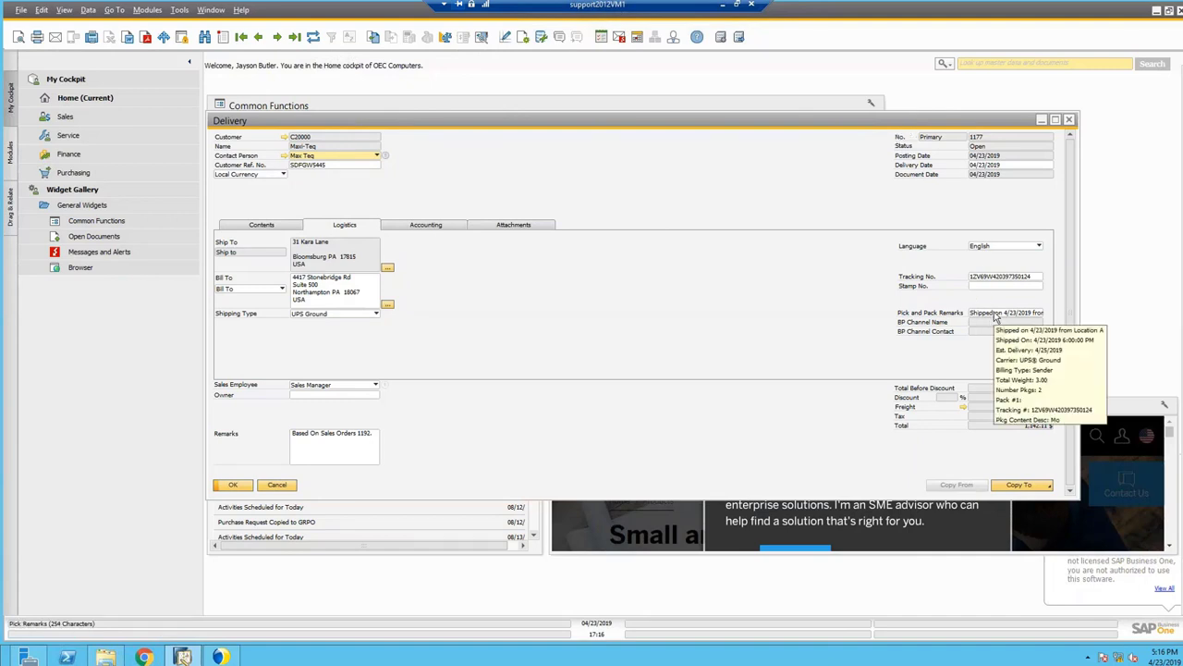
# - Open the delivery's packing slip, check the contents of packages 1 and 2, and close it
pyautogui.rightClick(579, 272)
pyautogui.click(624, 368)
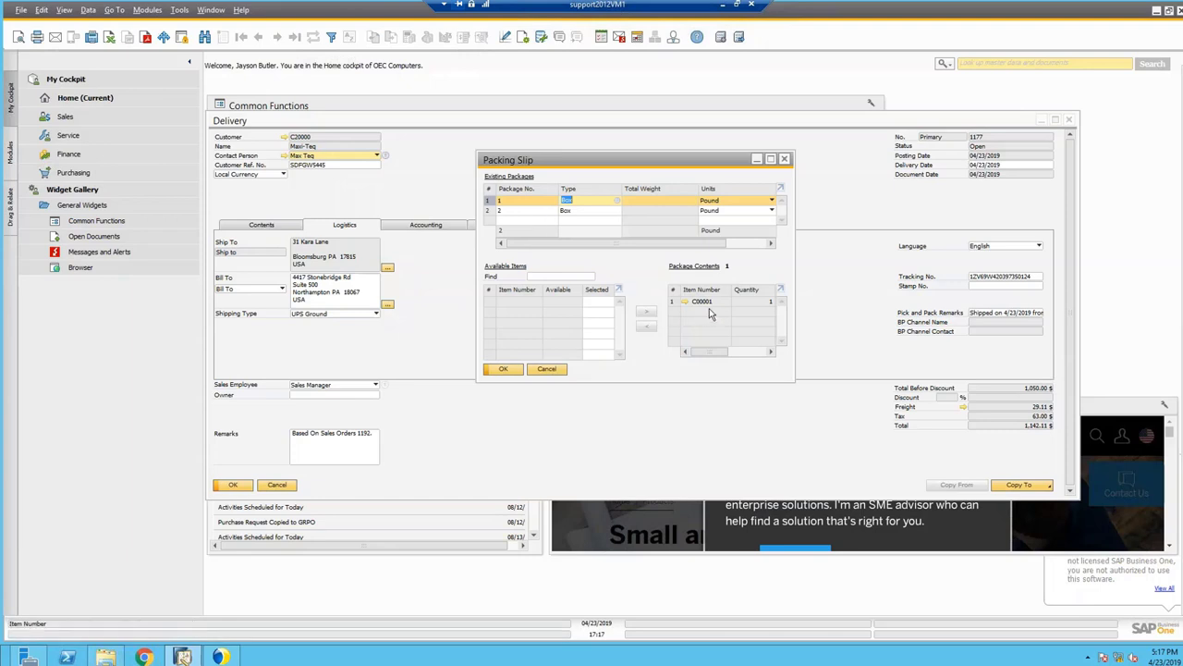
pyautogui.click(522, 211)
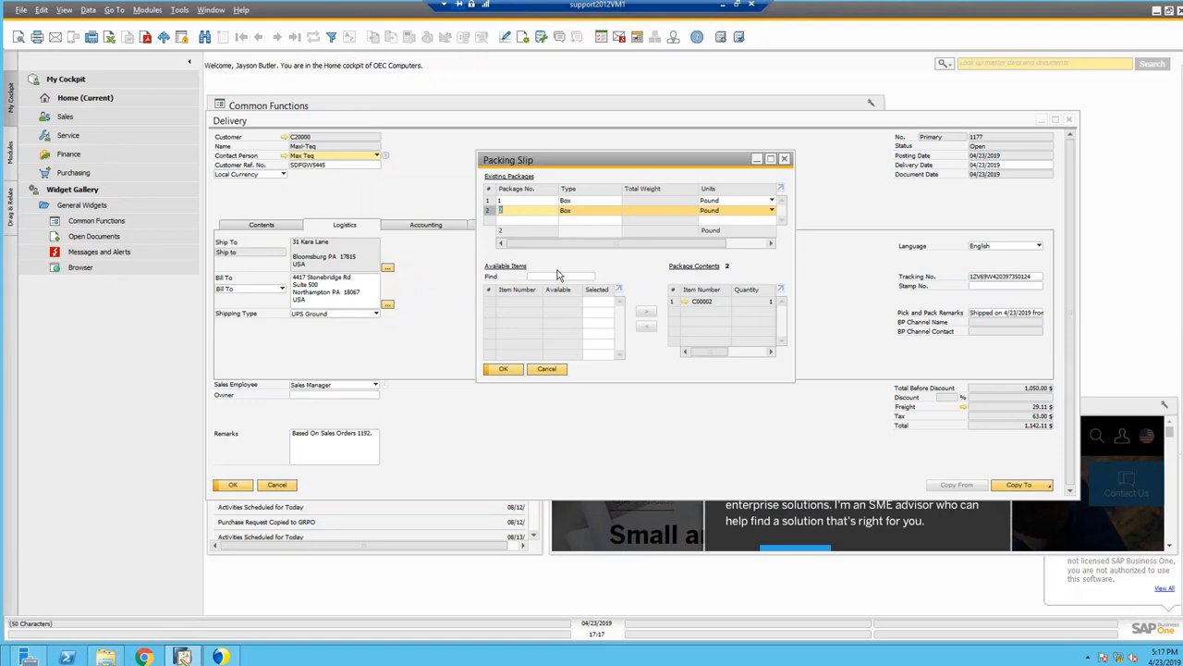
pyautogui.click(785, 160)
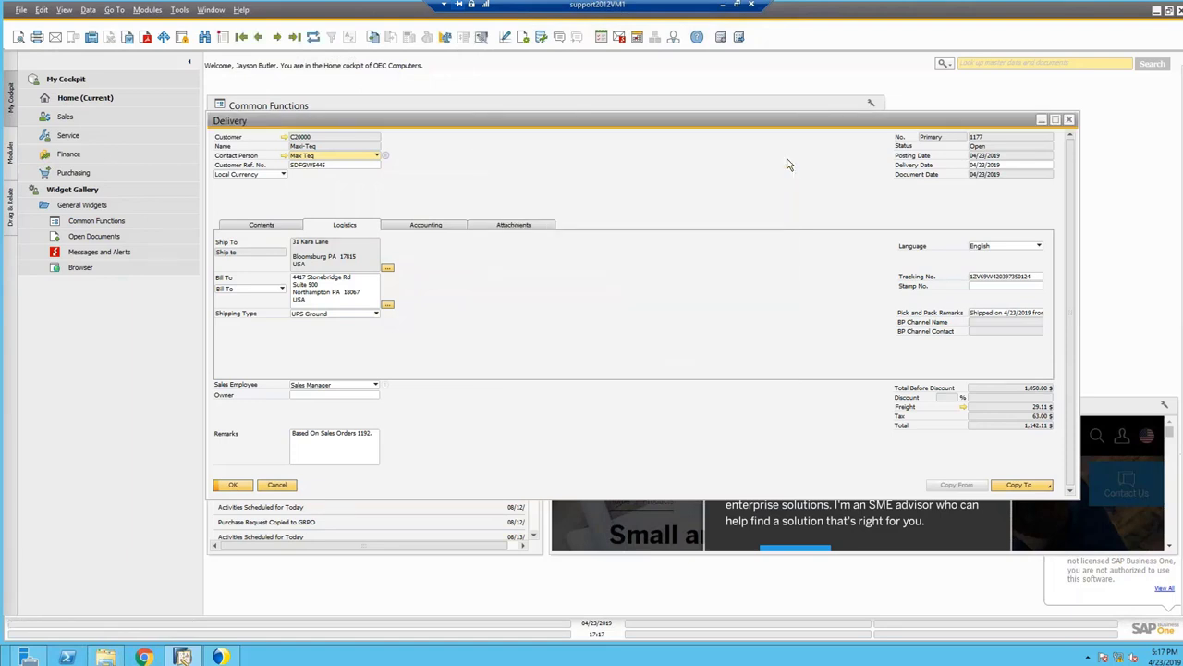